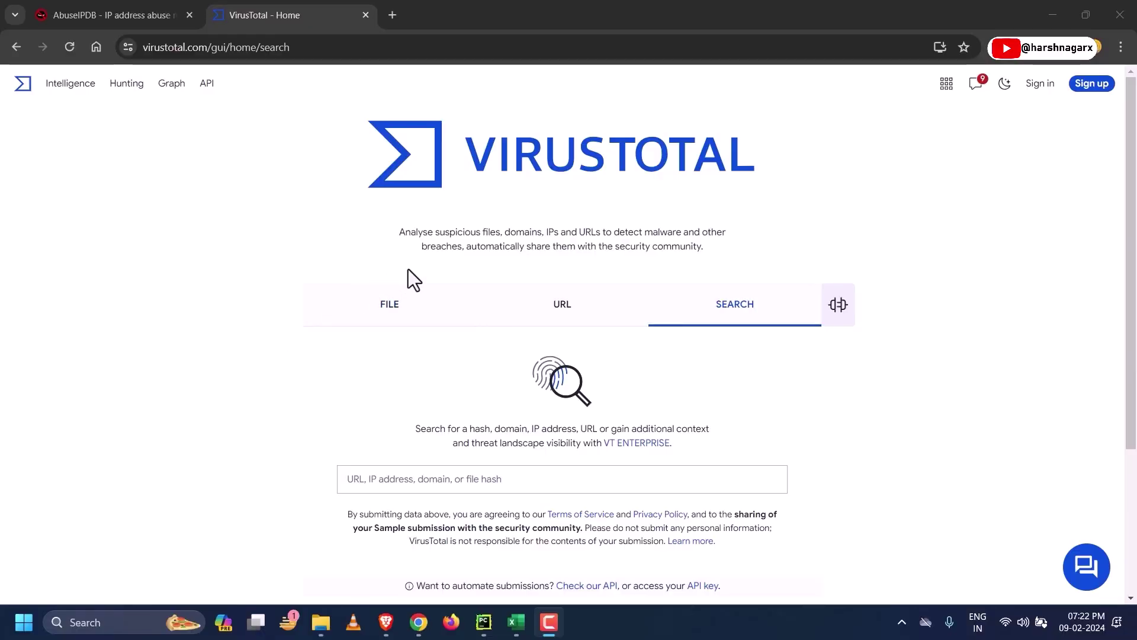
Step: Switch from the AbuseIPDB tab to the IPs List workbook's Source IP column
click(122, 17)
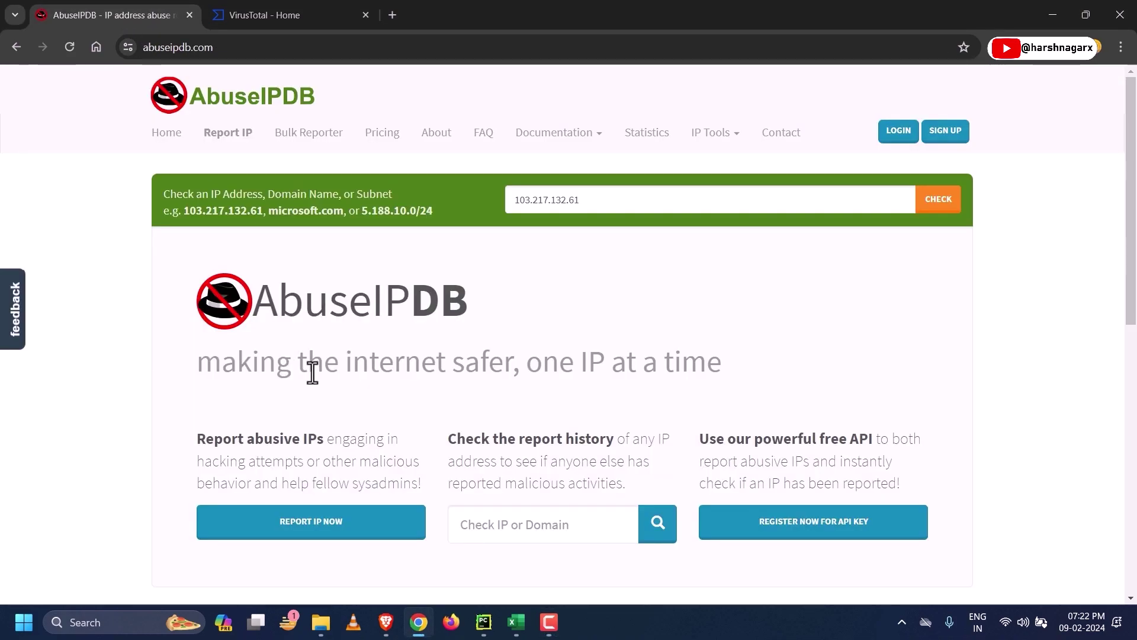
click(516, 622)
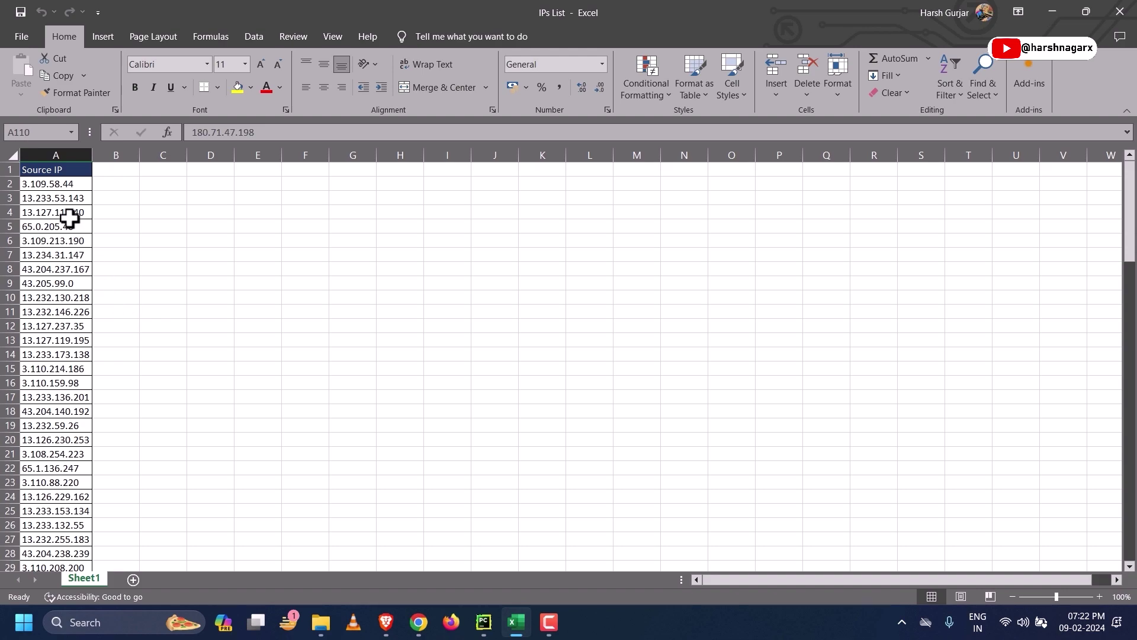
Step: Copy 13.127.119.195 from cell A13 and select the old IP in AbuseIPDB's lookup field
scroll(72, 355, down, 15)
scroll(73, 366, up, 15)
click(50, 339)
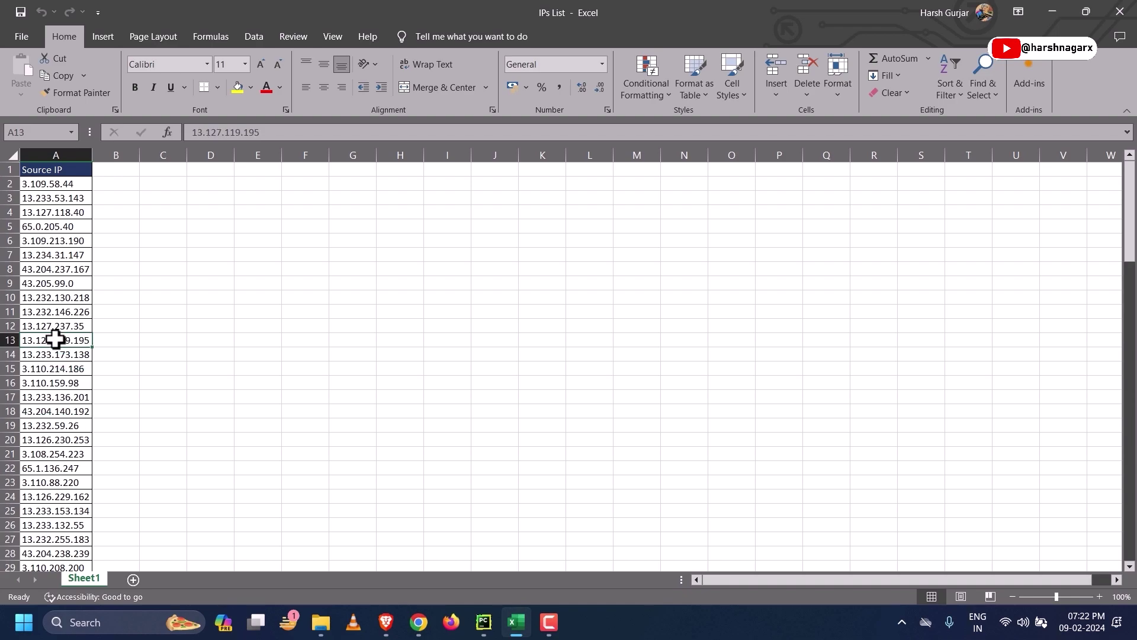
key(ctrl+c)
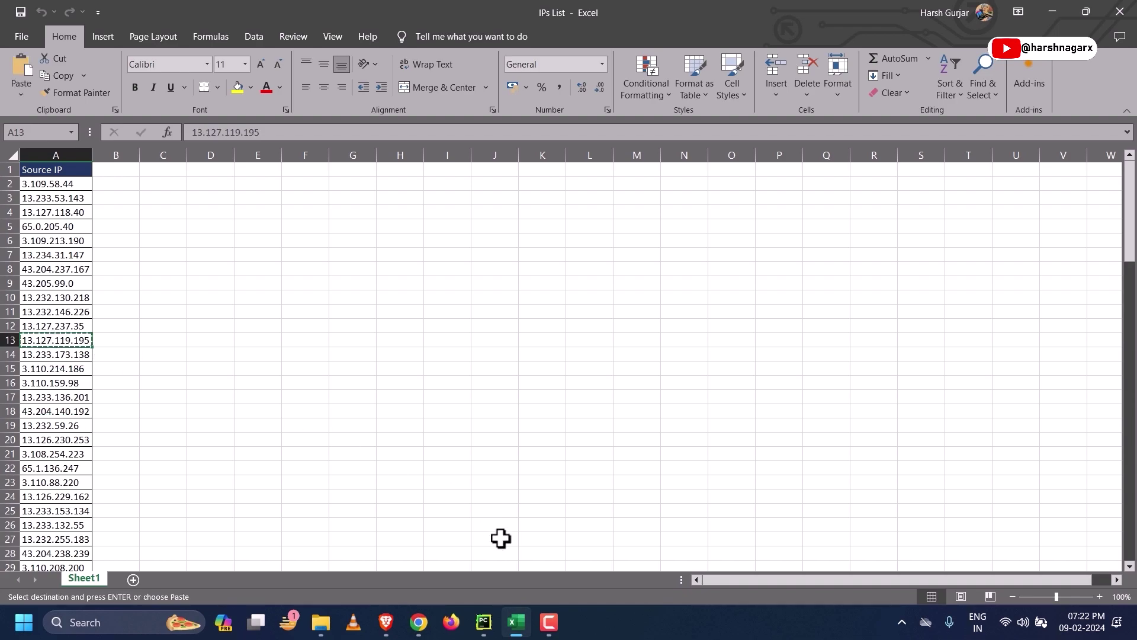
click(418, 622)
triple_click(596, 204)
Step: Replace the lookup entry with 13.127.119.195 and run the AbuseIPDB check
key(BackSpace)
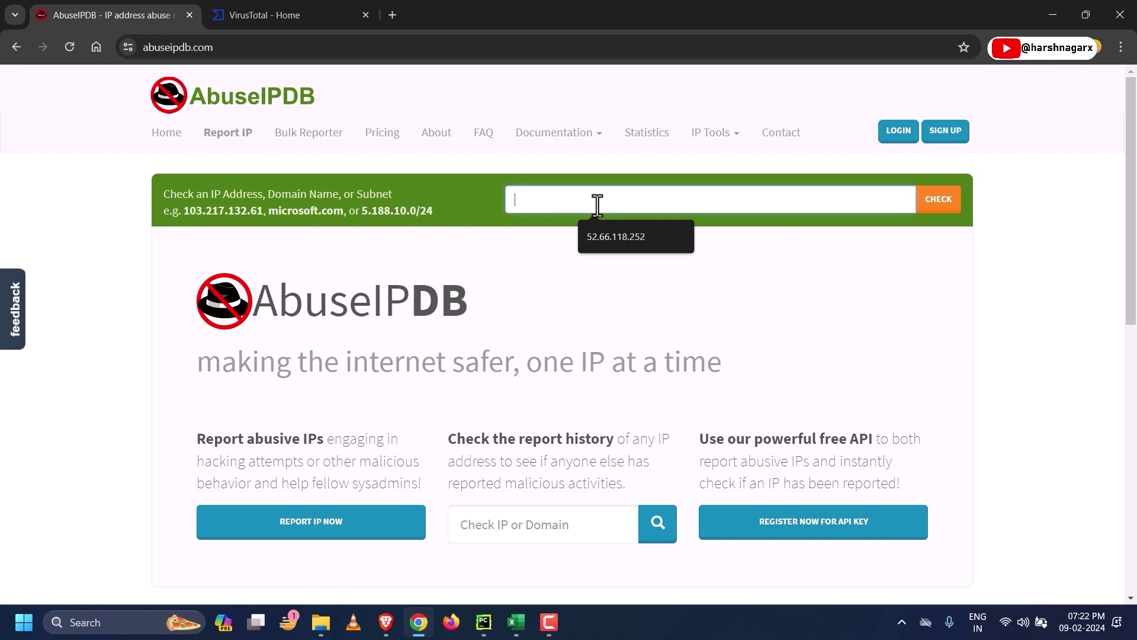
key(ctrl+v)
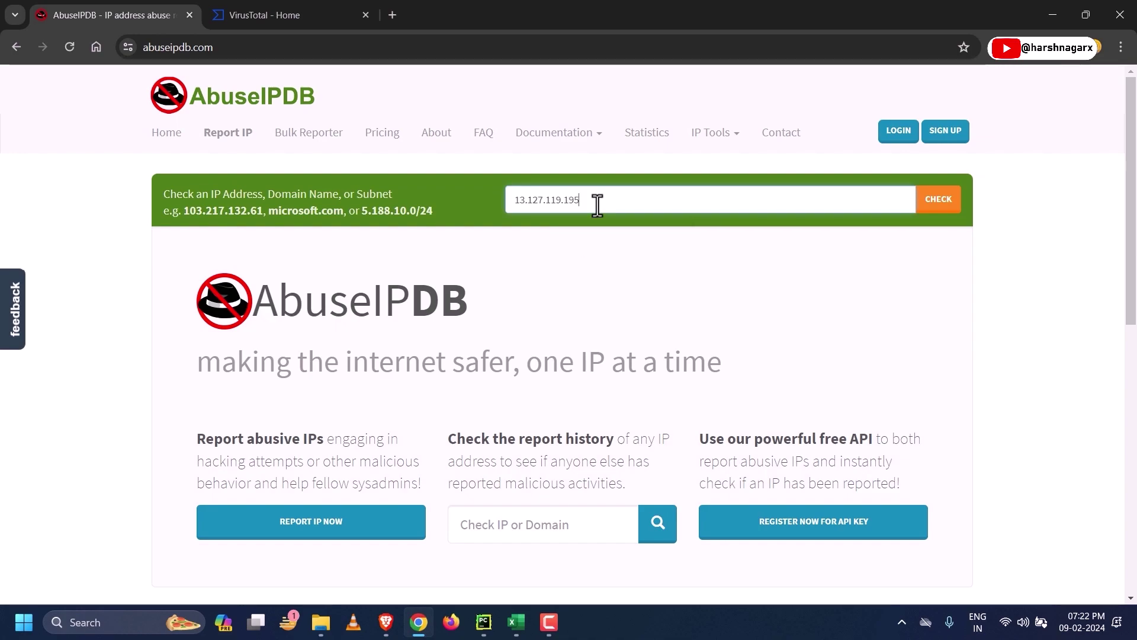
click(948, 206)
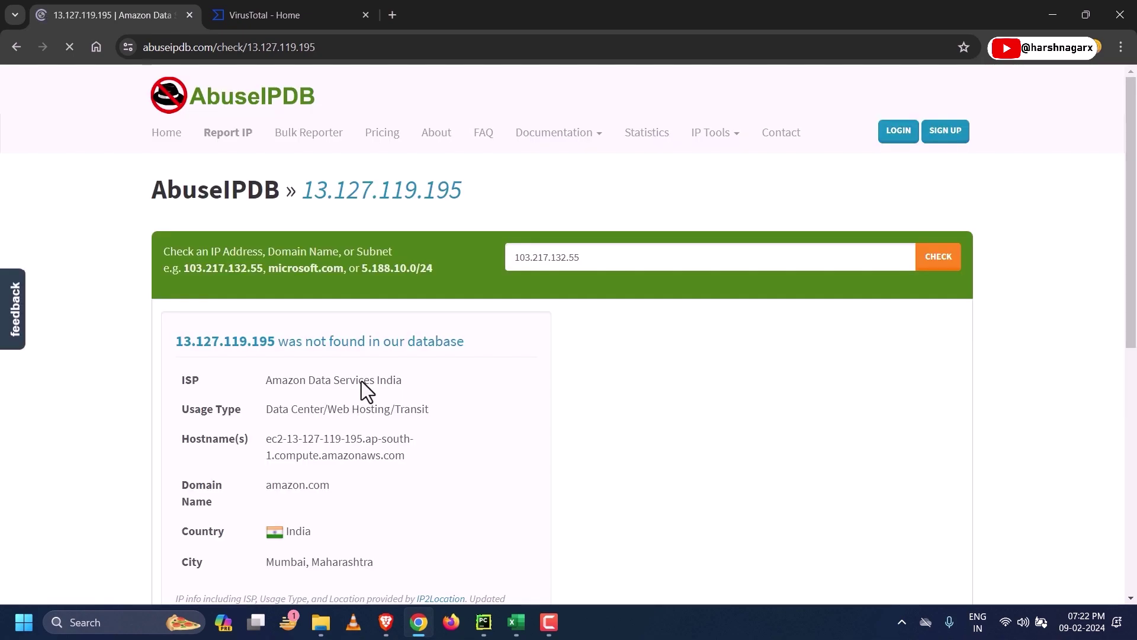
Step: Review the not-found result for the Amazon India host, then go to VirusTotal's search page
scroll(338, 404, down, 2)
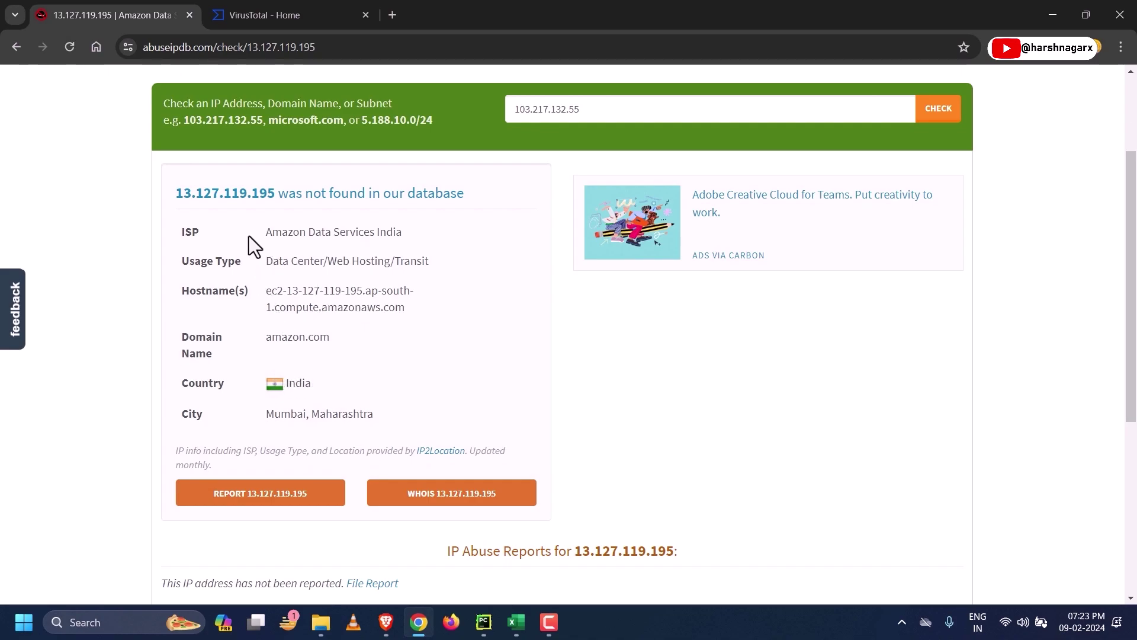
scroll(260, 237, up, 1)
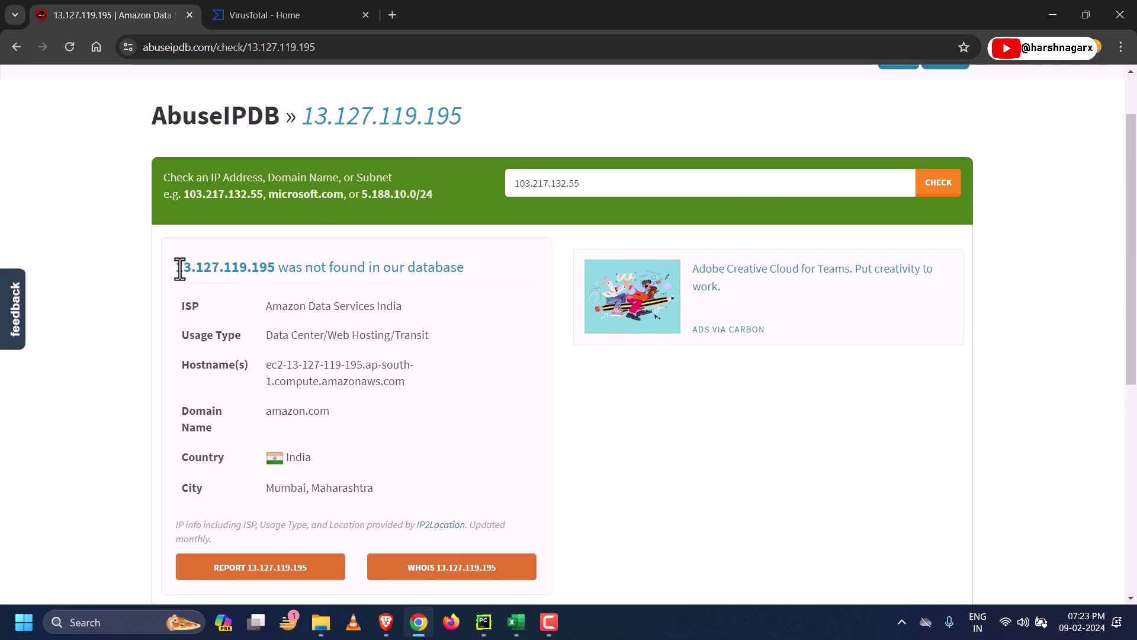
drag(175, 265, 490, 265)
click(490, 265)
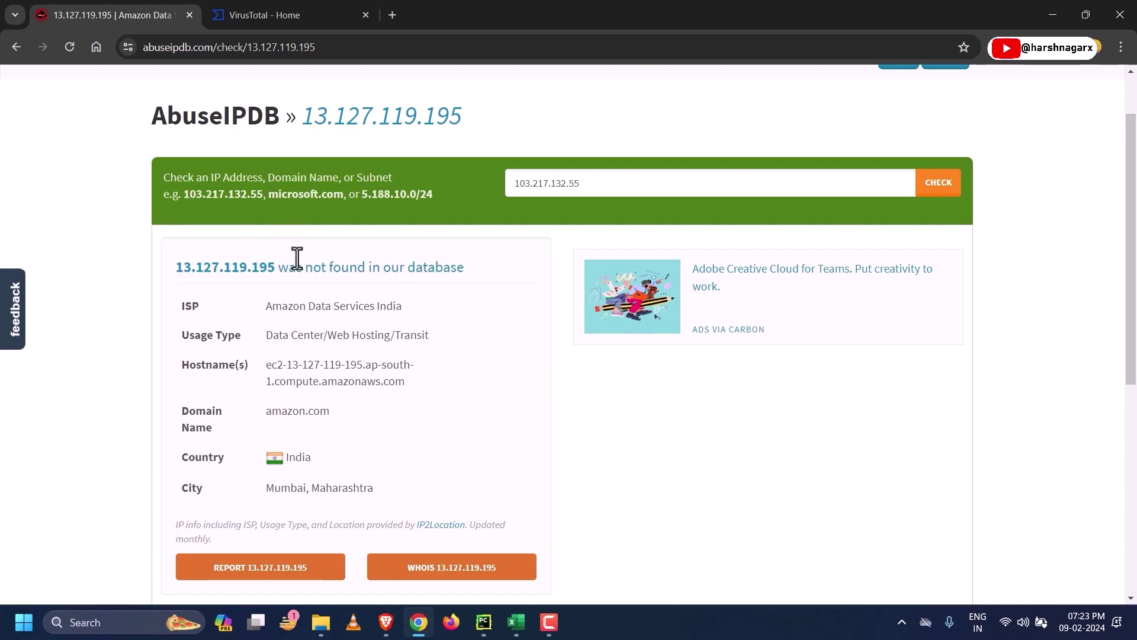
click(253, 14)
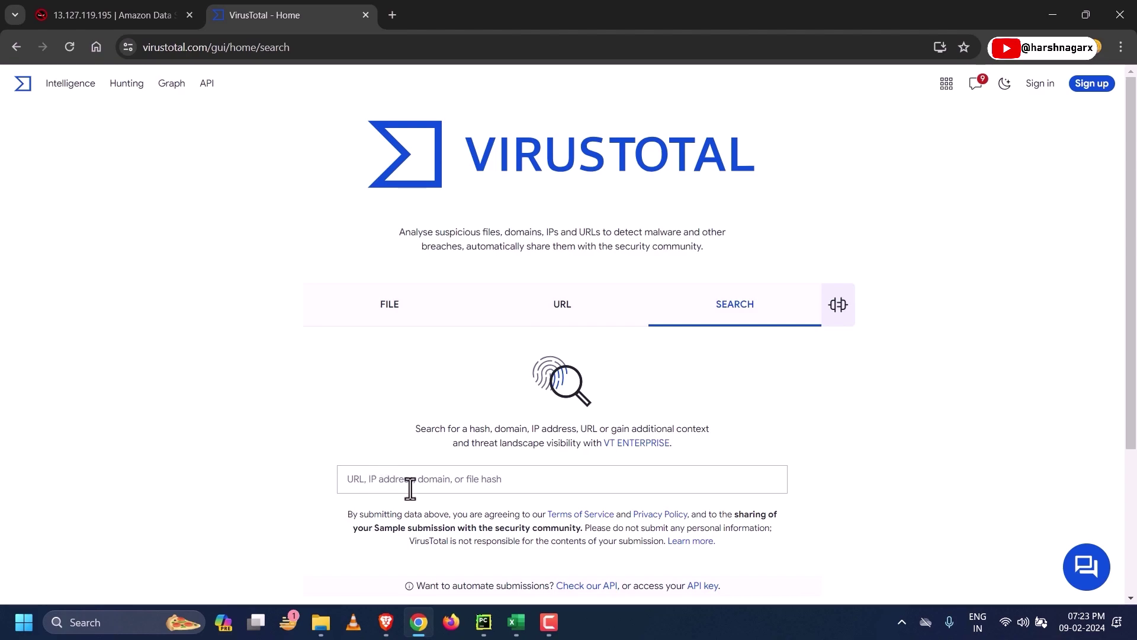
Step: Return to the IPs List workbook and scroll through the Source IP column back to the top
key(alt+Tab)
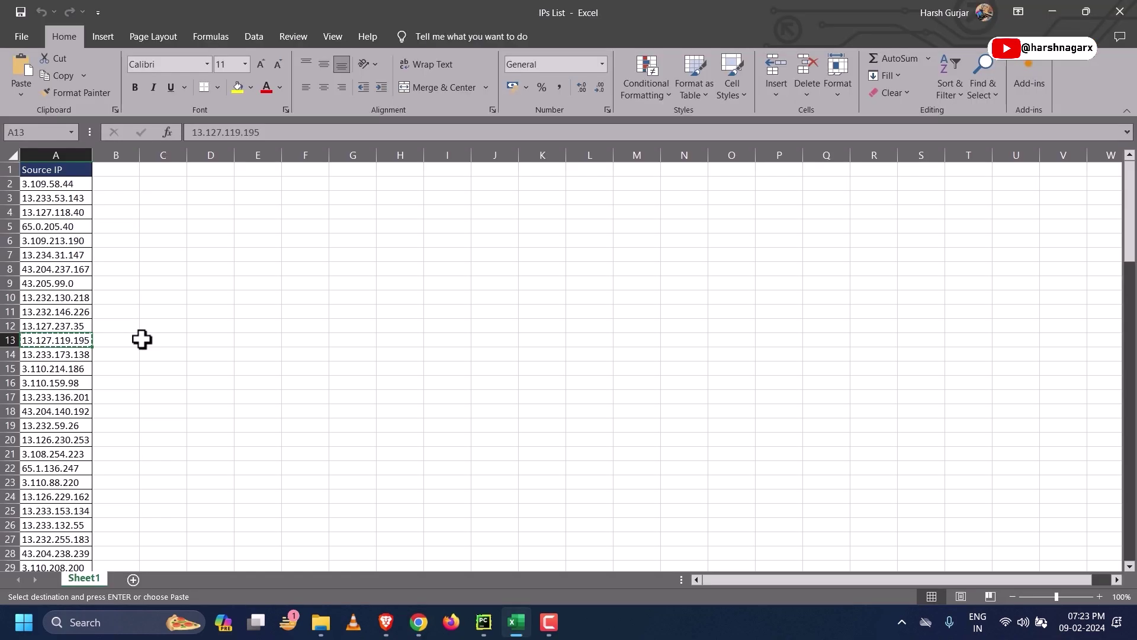
scroll(151, 408, down, 3)
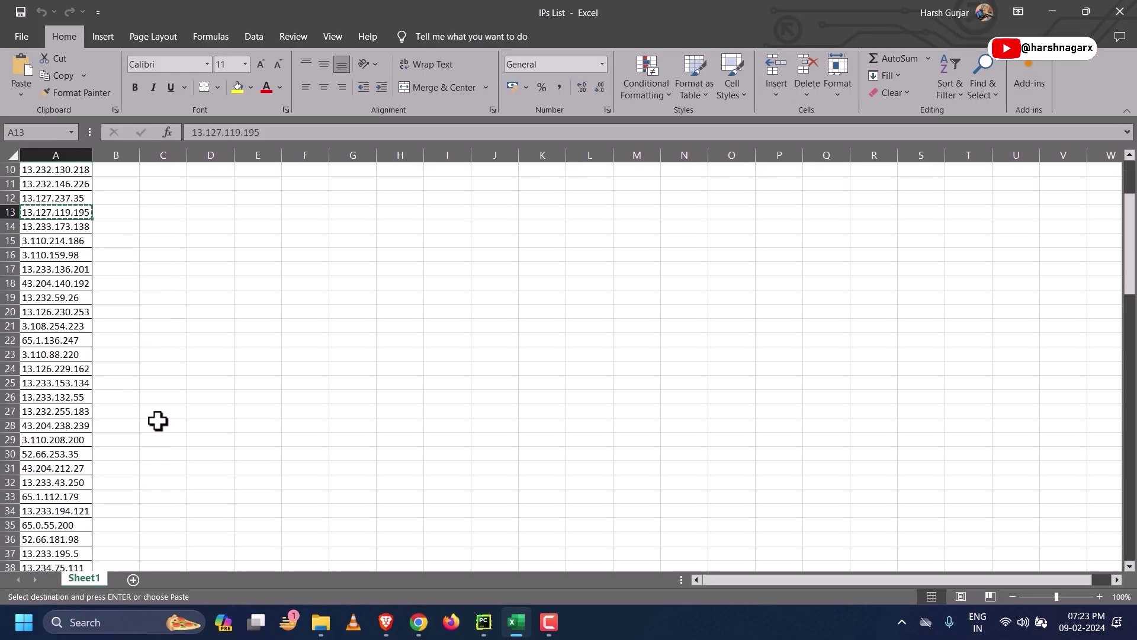
scroll(148, 403, down, 4)
scroll(105, 294, up, 7)
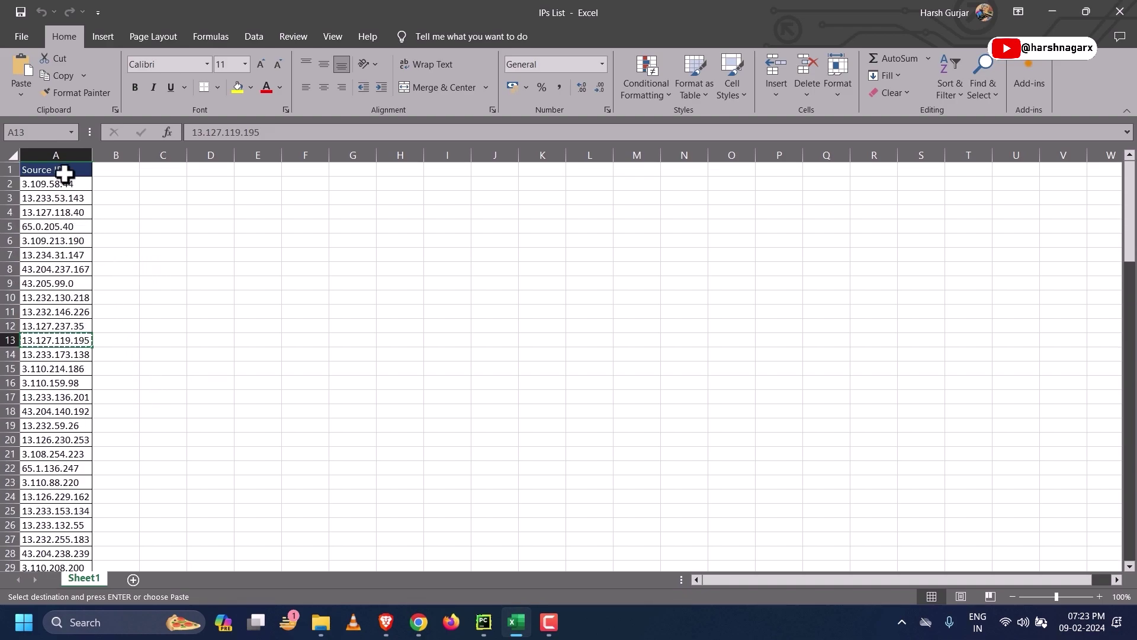
scroll(112, 450, down, 10)
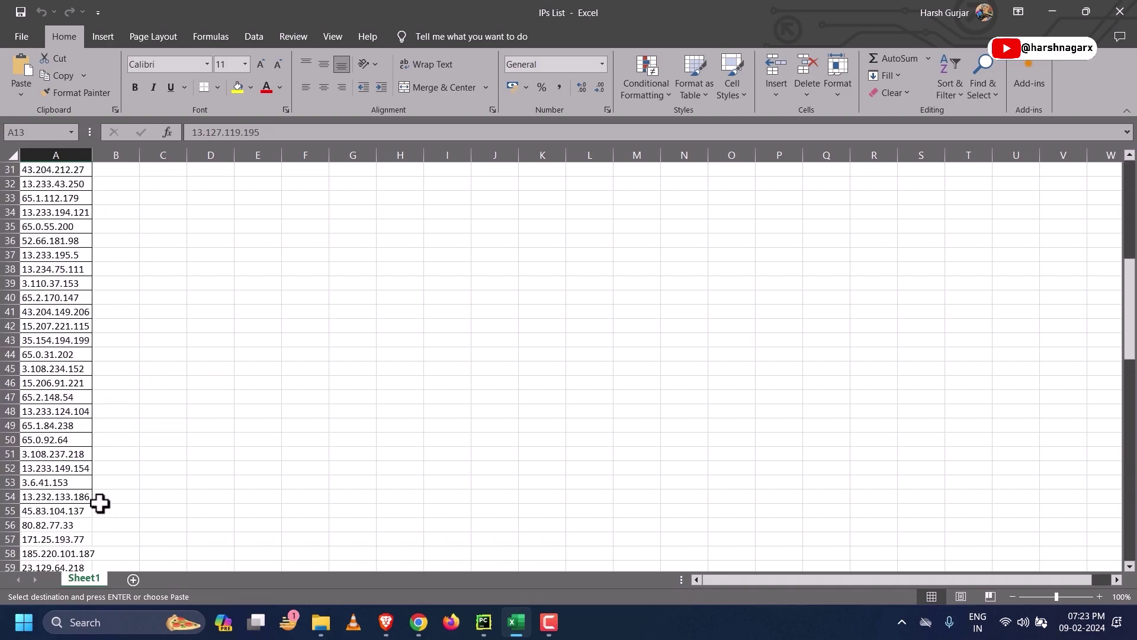
scroll(100, 503, down, 15)
scroll(186, 496, up, 20)
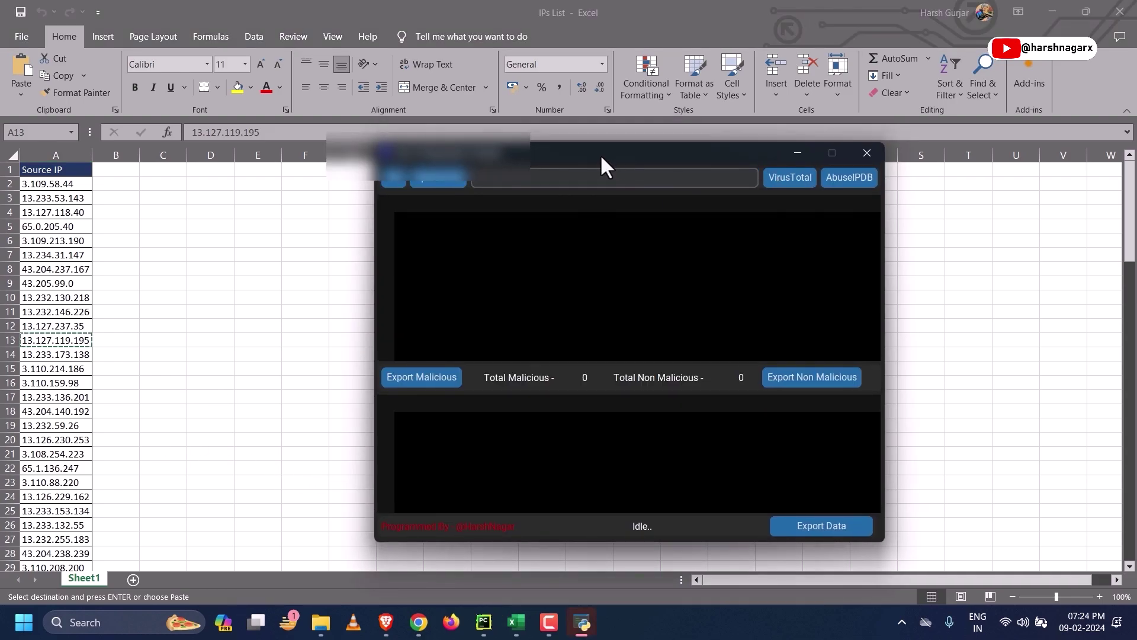
Step: Load IPs List.xlsx from the Desktop into the IP checker via Upload File
drag(601, 158, 566, 178)
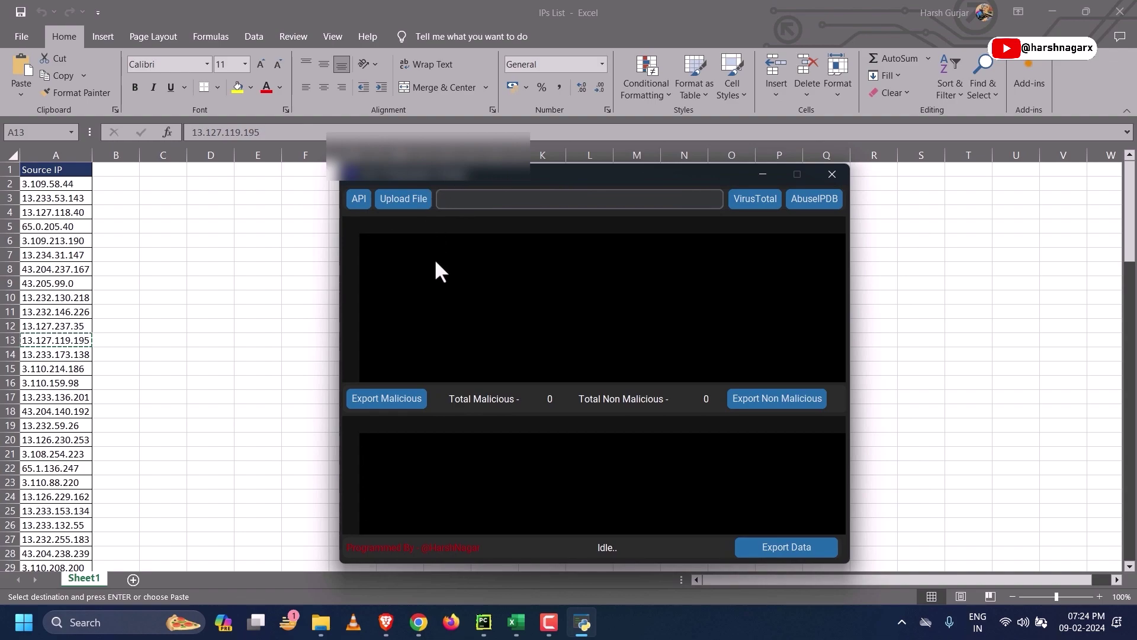
click(414, 198)
click(754, 321)
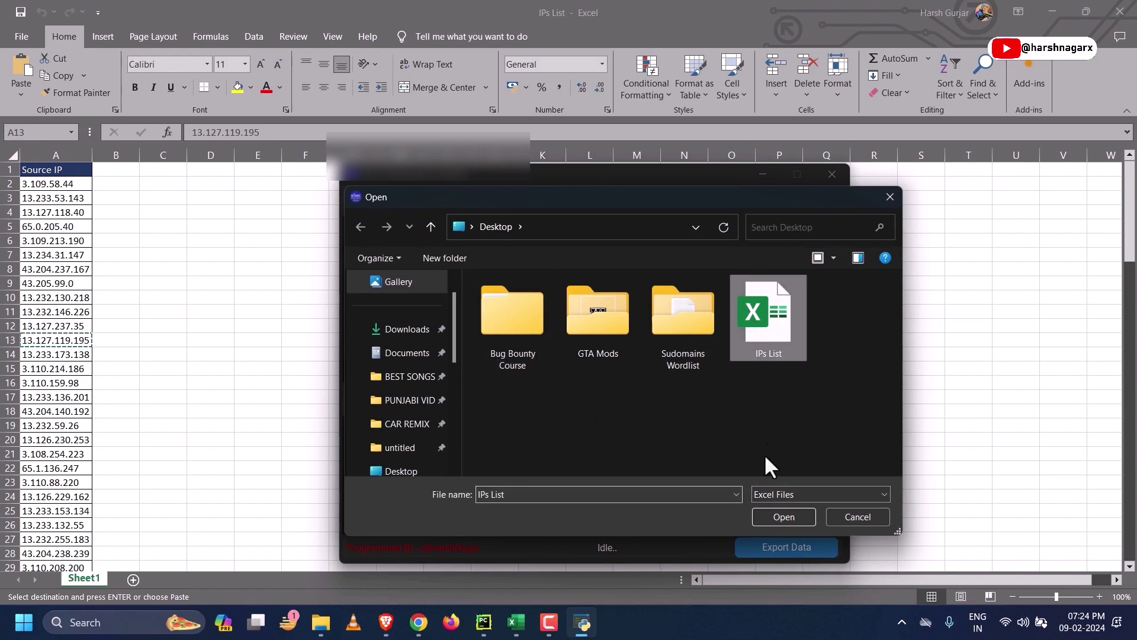
click(784, 517)
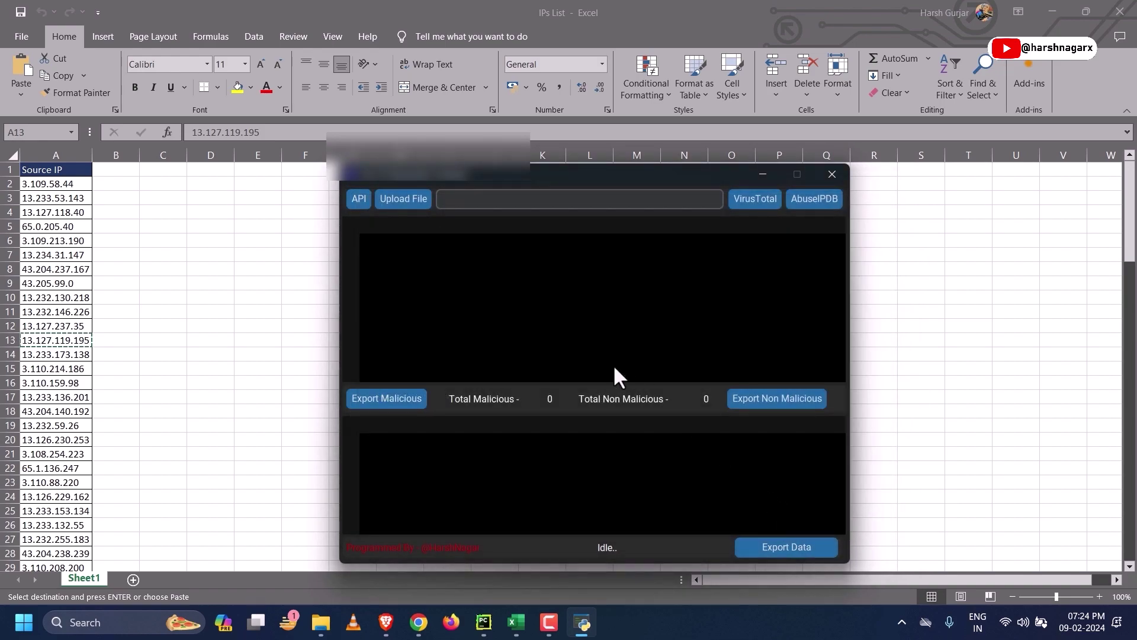
drag(611, 179, 612, 170)
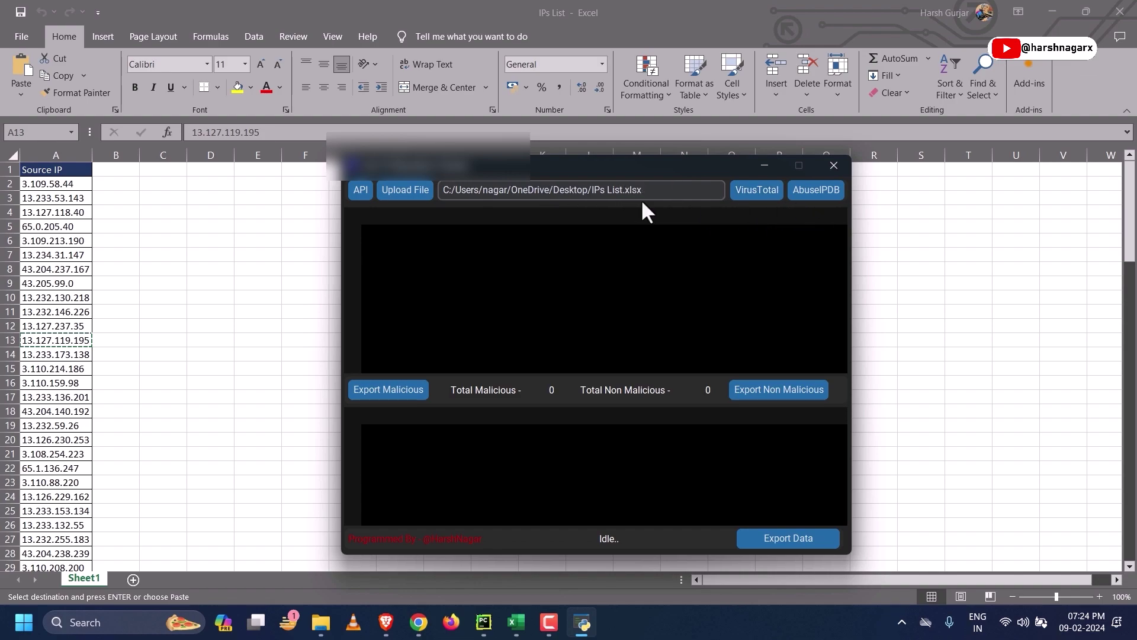
Step: Scan the uploaded IPs with AbuseIPDB and review the 56 malicious and 53 non-malicious results
click(813, 194)
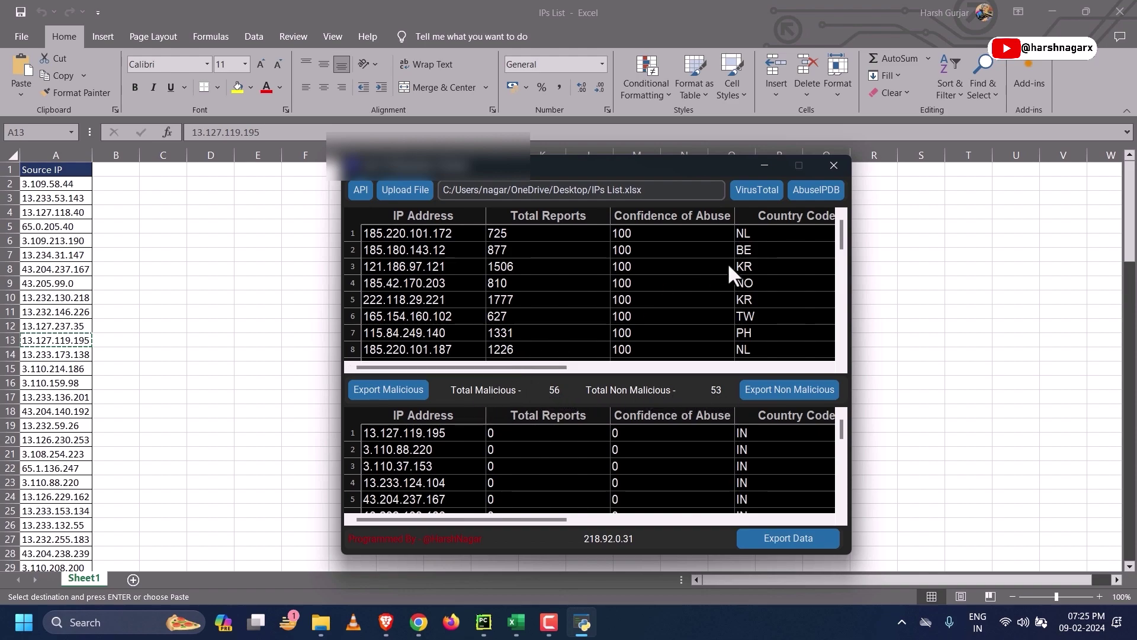
drag(841, 229, 825, 346)
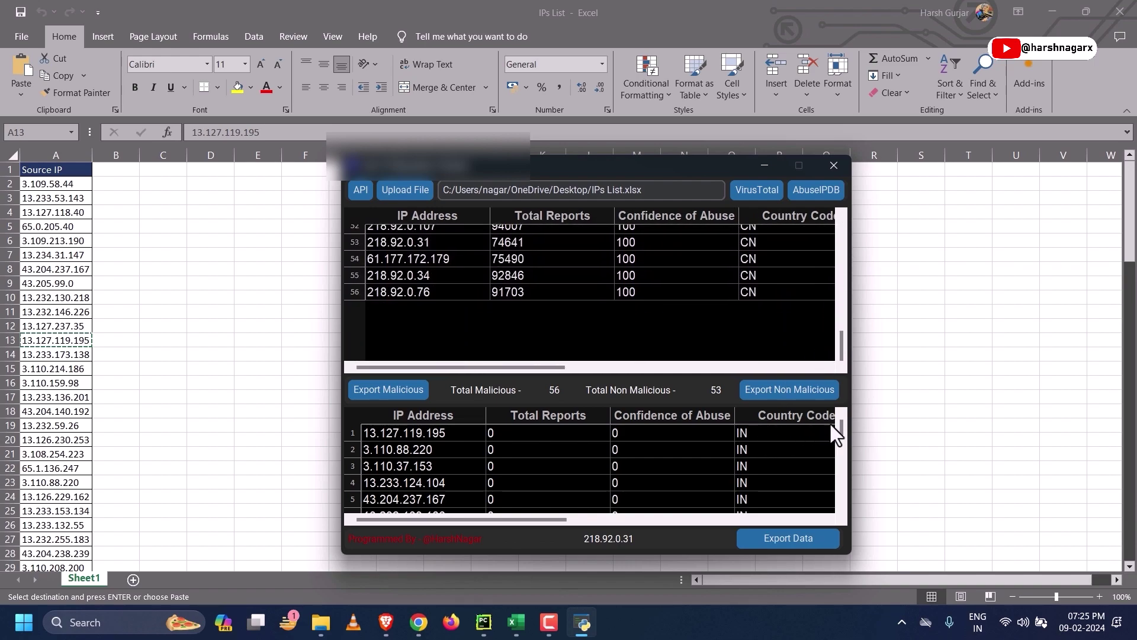
mouse_move(841, 426)
mouse_down()
mouse_move(829, 508)
mouse_move(842, 495)
mouse_move(847, 414)
mouse_up()
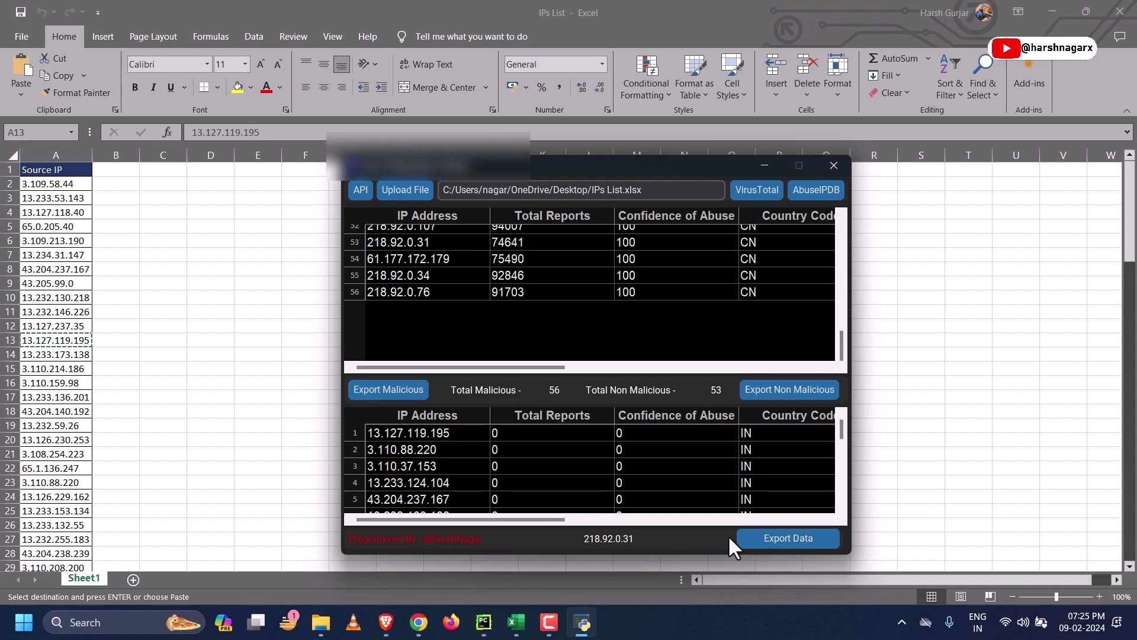
Step: Export the scan results as 'IPs Reputation Result' .xlsx and dismiss the success message
click(786, 536)
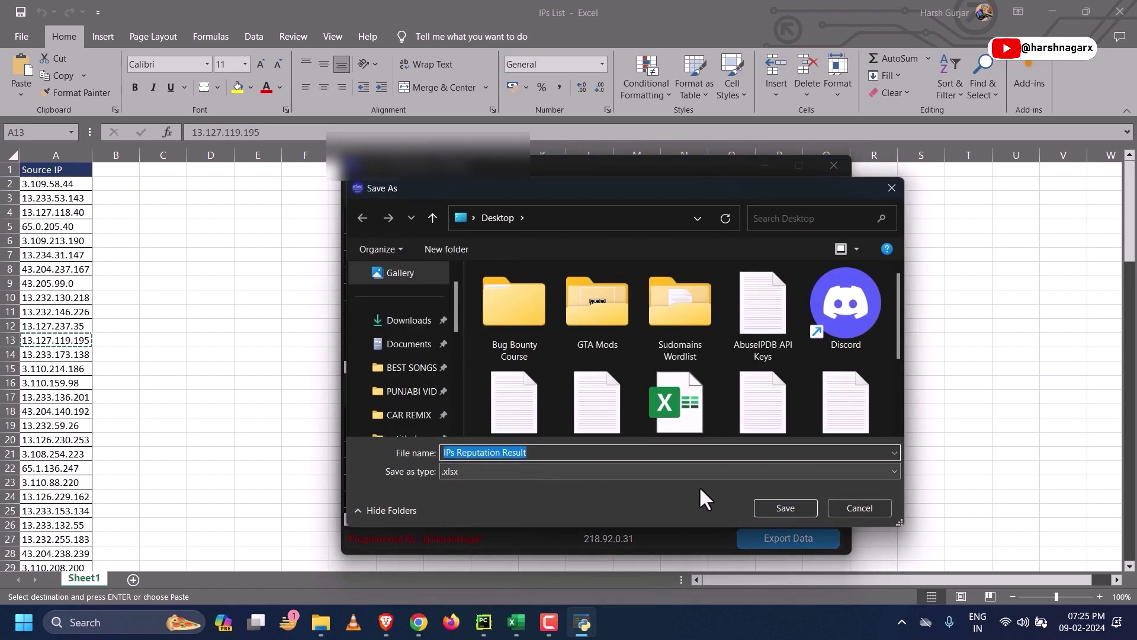
click(784, 507)
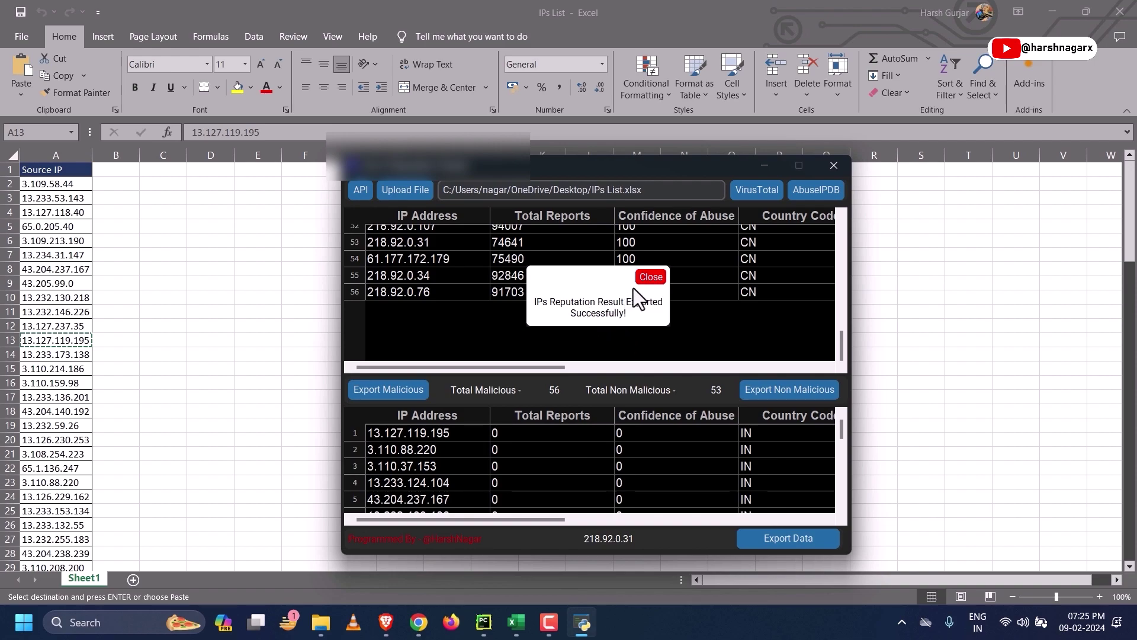
click(651, 277)
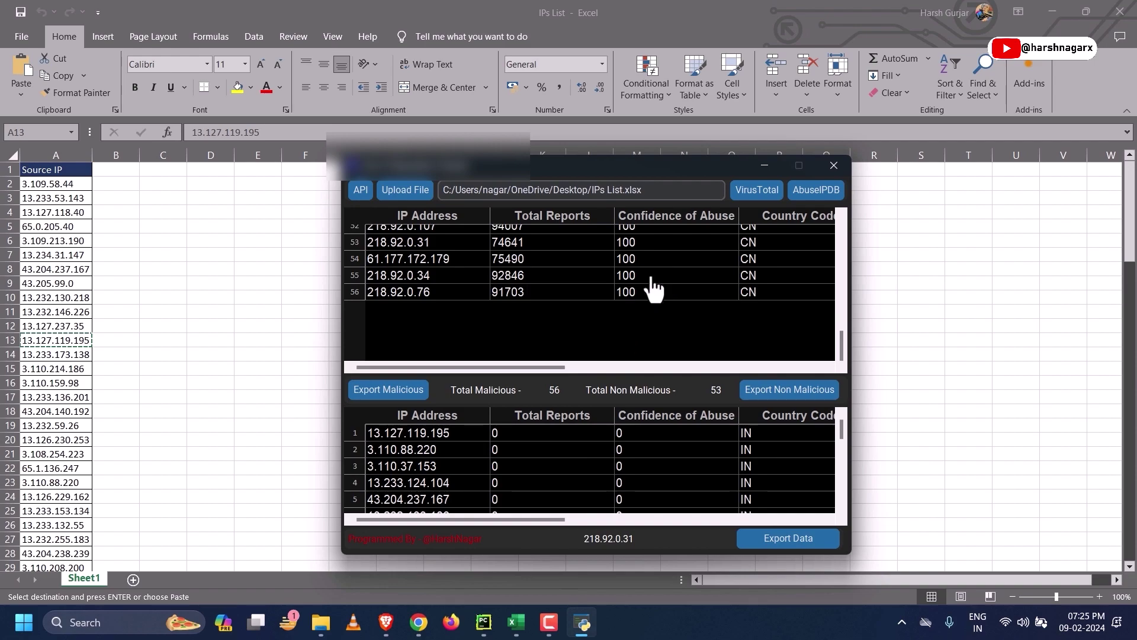
Step: Minimise the IP checker, Excel and Chrome windows to reveal the desktop
click(765, 165)
click(1048, 12)
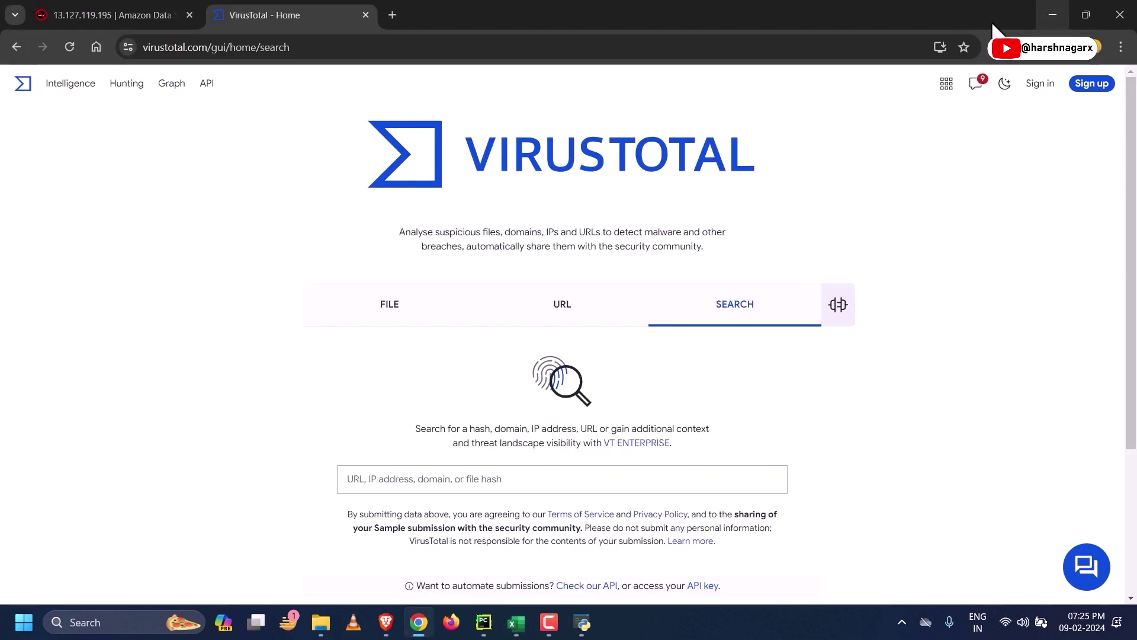
click(1052, 15)
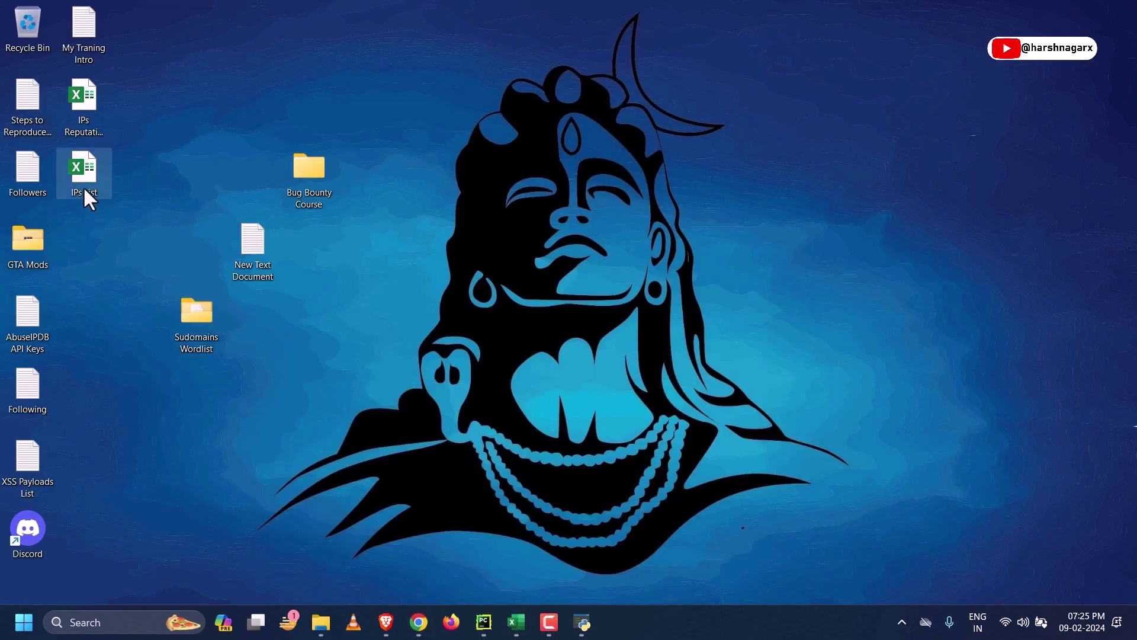
Step: Open IPs Reputation Result.xlsx and auto-fit every column to its contents
drag(83, 105, 90, 329)
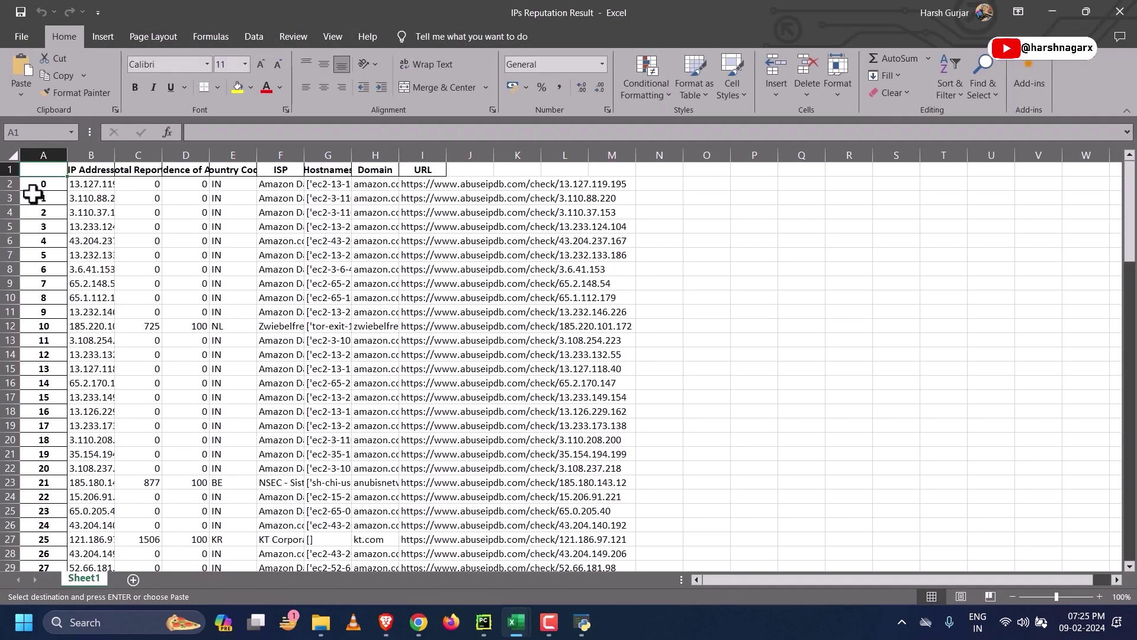
click(13, 155)
double_click(67, 155)
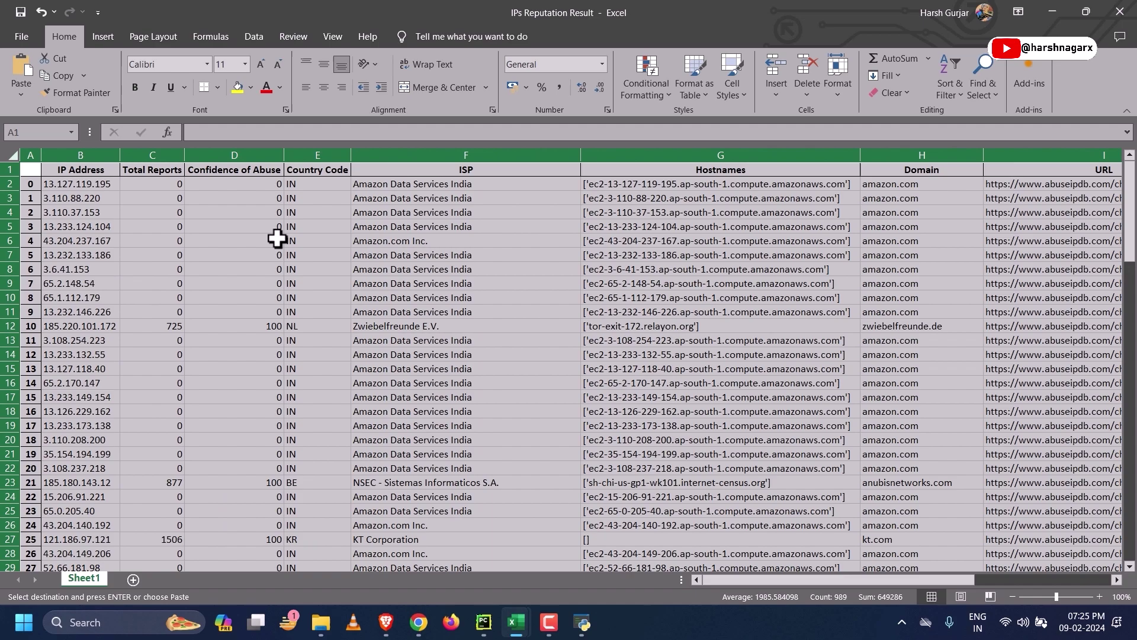
click(386, 255)
Step: Look over the ISP, hostname and domain columns, then restore the IP checker window
drag(750, 589, 589, 567)
scroll(202, 414, down, 13)
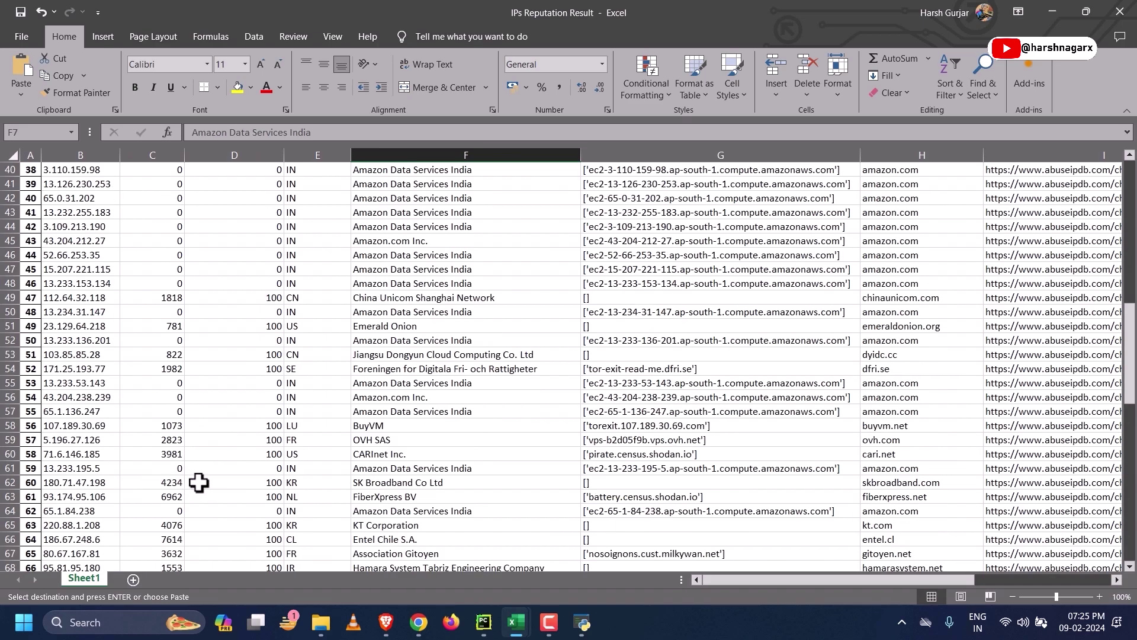
scroll(198, 492, down, 6)
scroll(178, 468, up, 19)
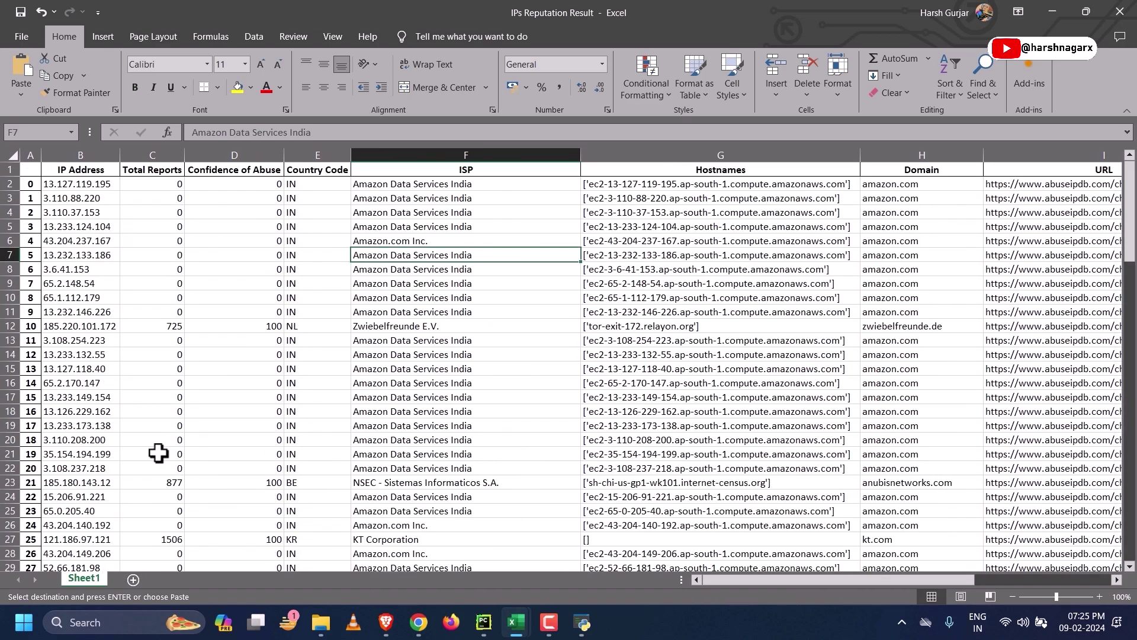
scroll(291, 483, down, 4)
scroll(294, 490, up, 4)
click(583, 622)
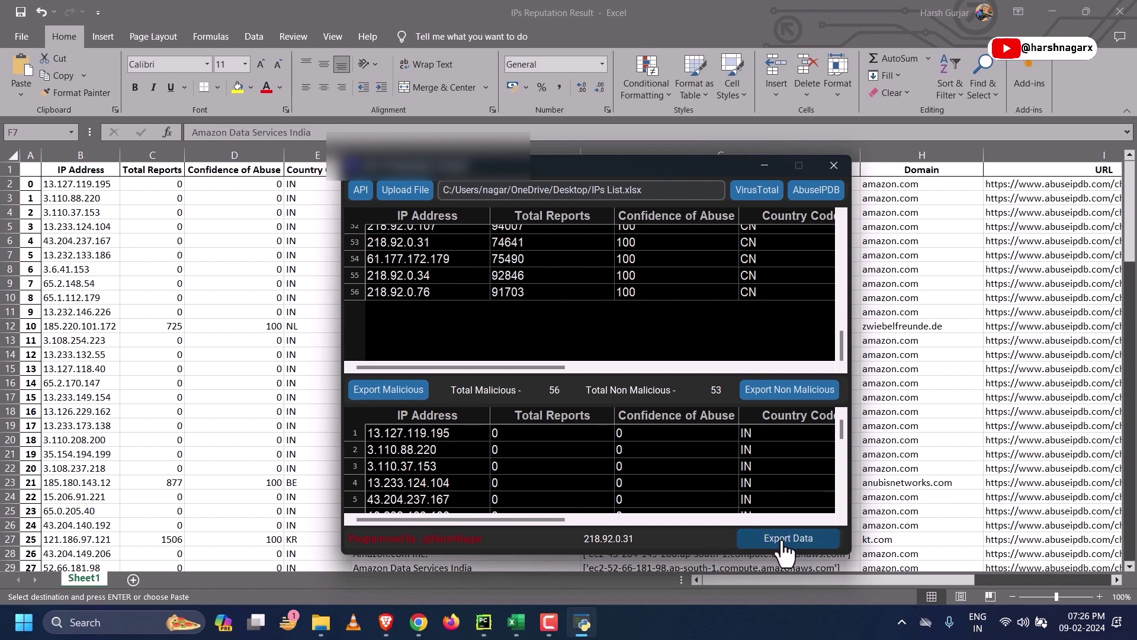
drag(593, 167, 610, 167)
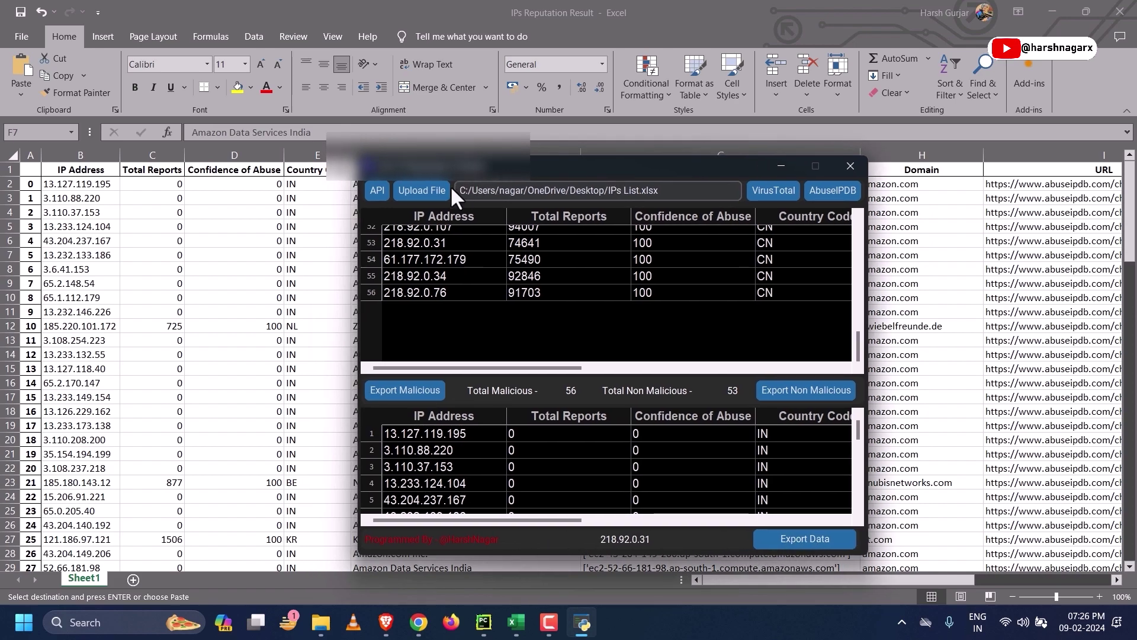
click(377, 191)
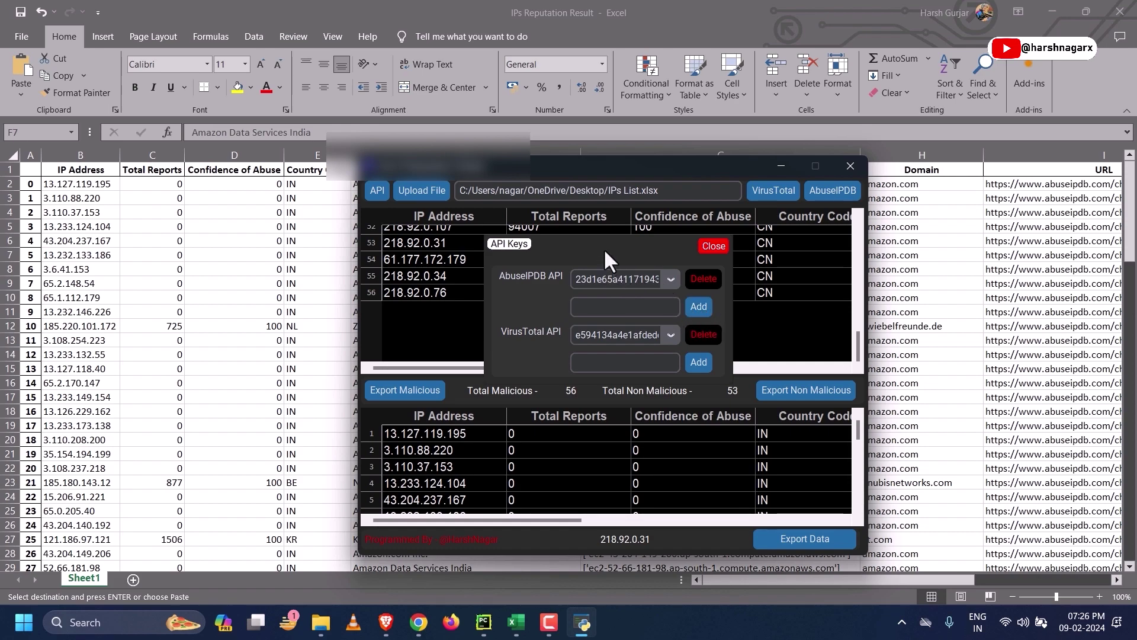
click(708, 247)
scroll(482, 282, up, 7)
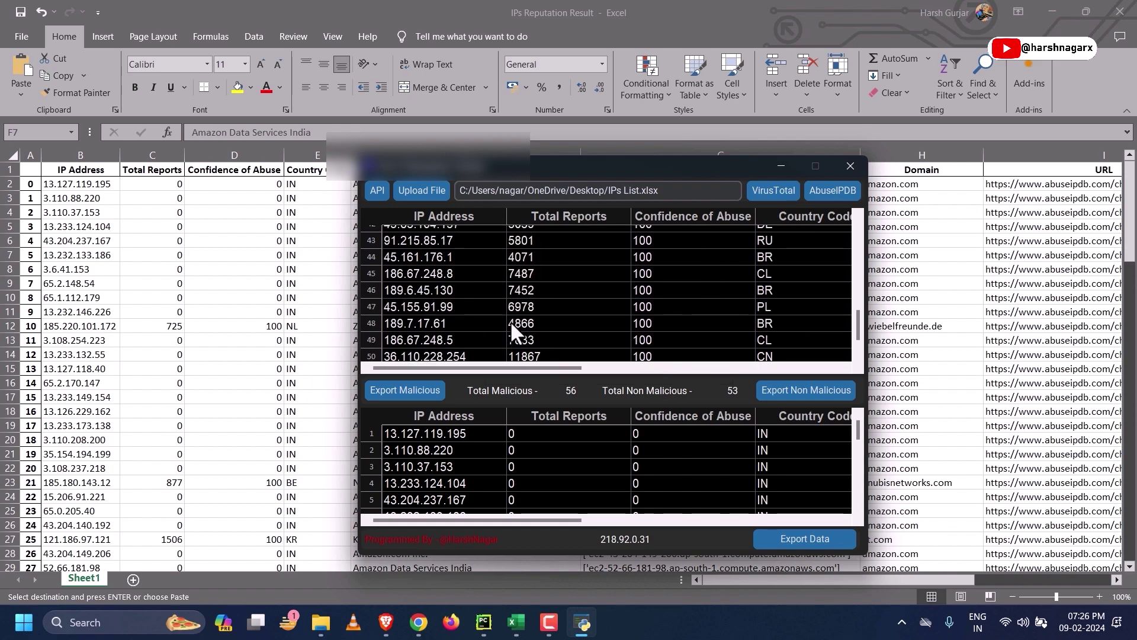
scroll(536, 330, up, 5)
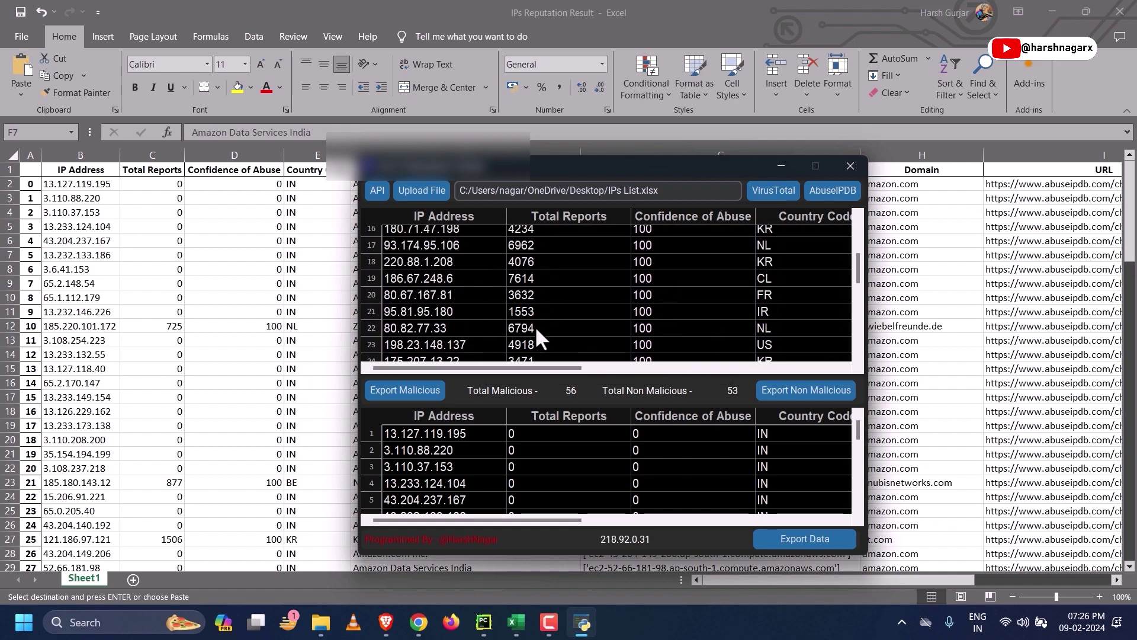
scroll(506, 342, up, 2)
scroll(506, 343, up, 4)
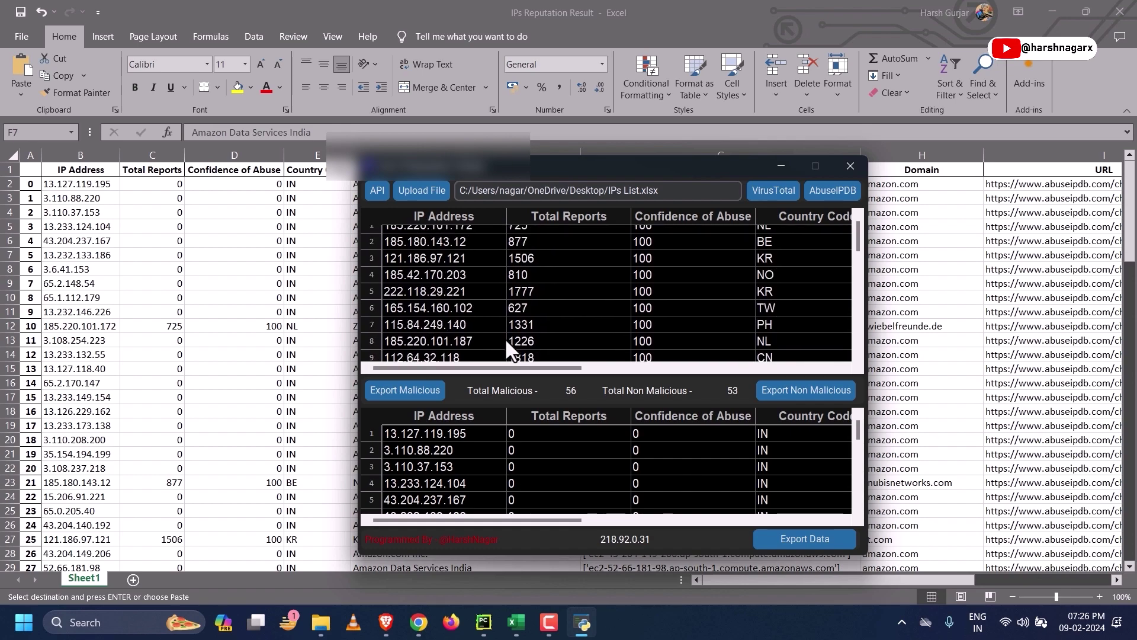